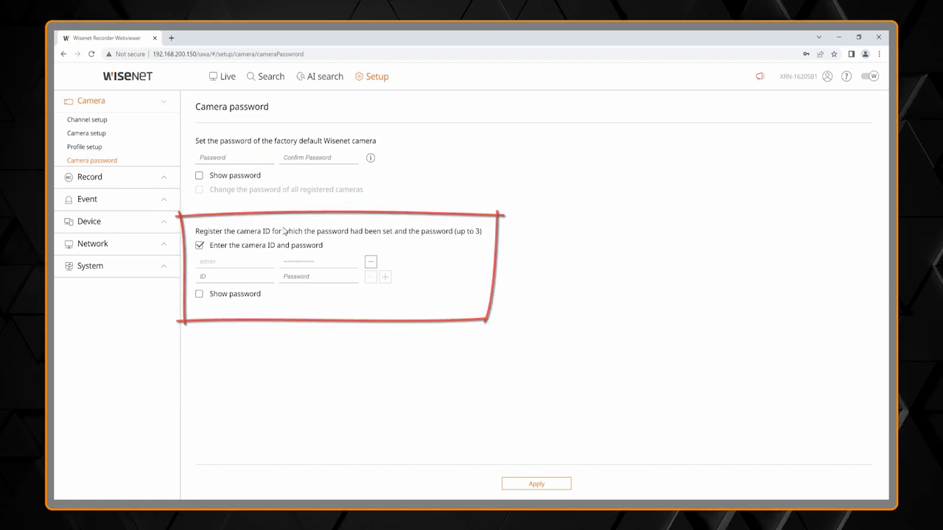
# Step: Register the P3255-LVE camera at 192.168.200.200 from the automatically detected cameras on channel 7
pyautogui.click(122, 122)
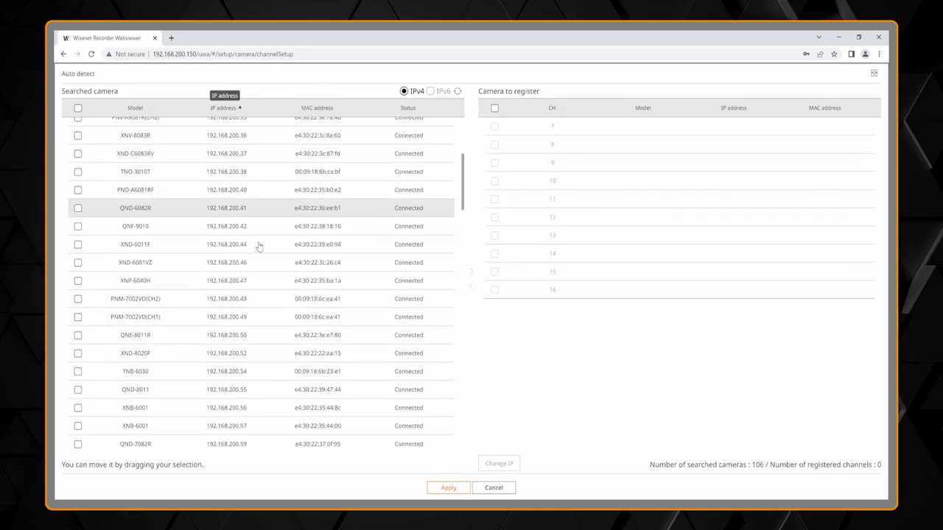
pyautogui.scroll(-10, 268, 349)
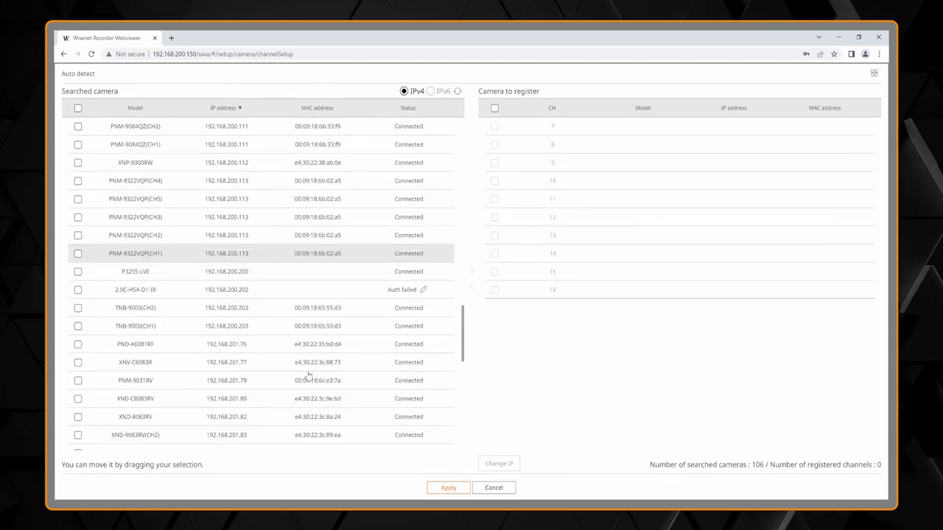
pyautogui.scroll(-4, 304, 378)
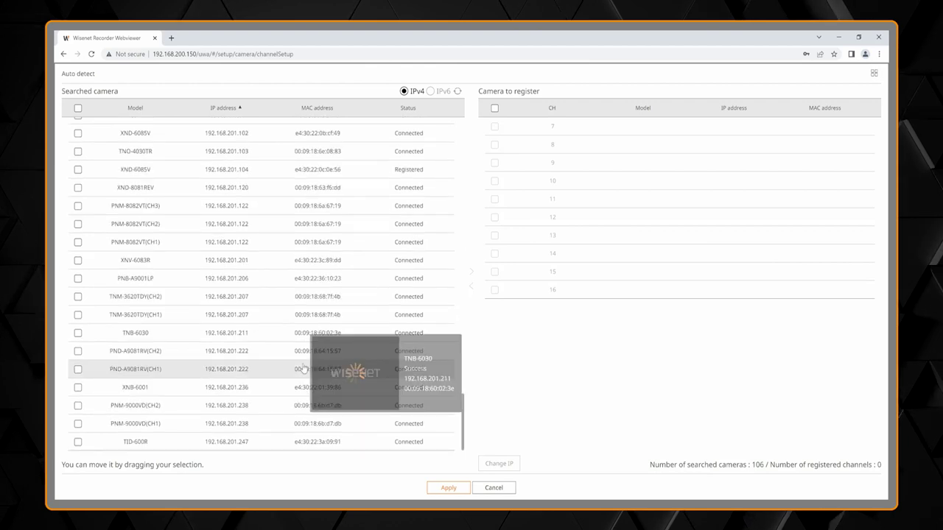
pyautogui.scroll(10, 274, 311)
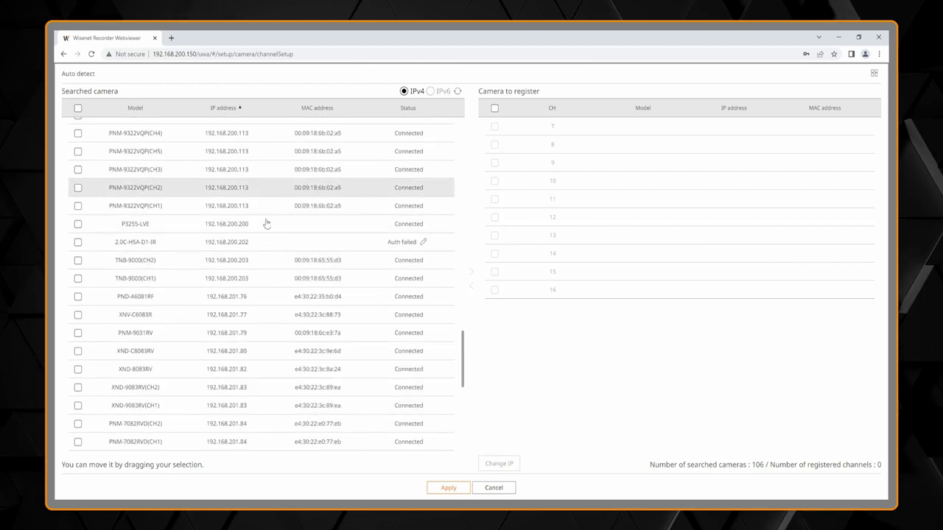
pyautogui.click(78, 225)
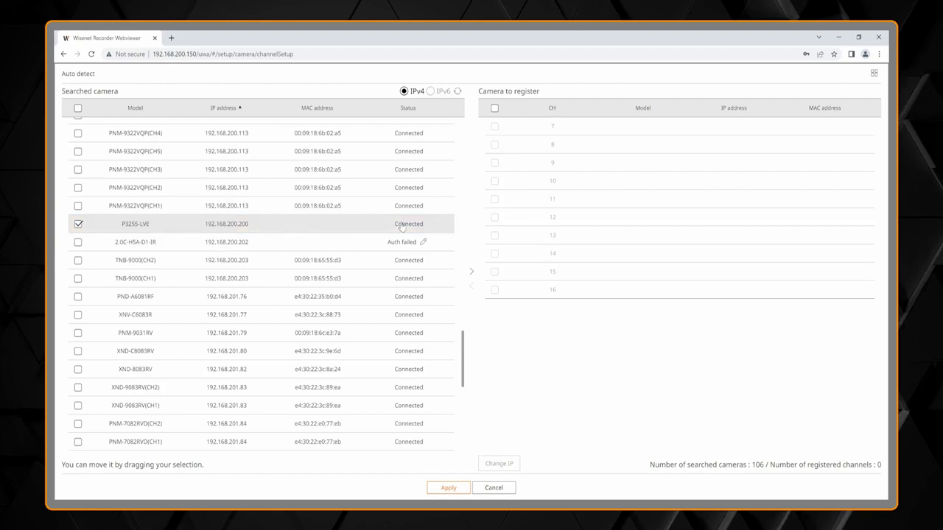
pyautogui.moveTo(402, 227); pyautogui.dragTo(628, 130)
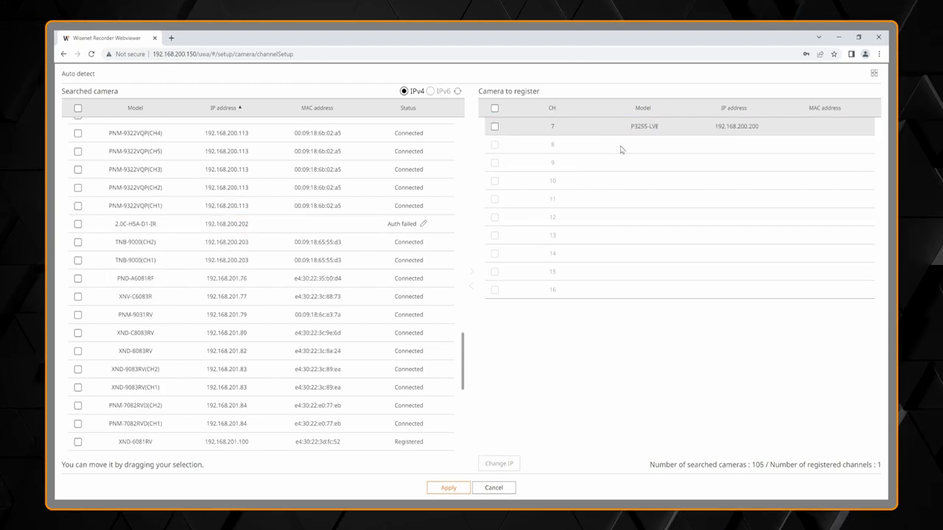
pyautogui.click(452, 489)
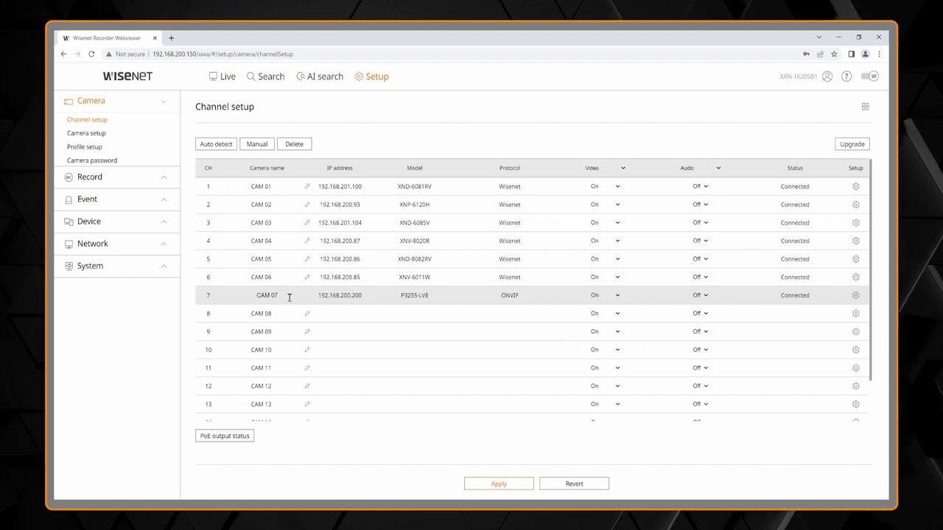
# Step: Rename the channel 7 camera as ONVIF, turn its audio on and apply the channel settings
pyautogui.moveTo(288, 295); pyautogui.dragTo(251, 297)
pyautogui.write('ONVIF')
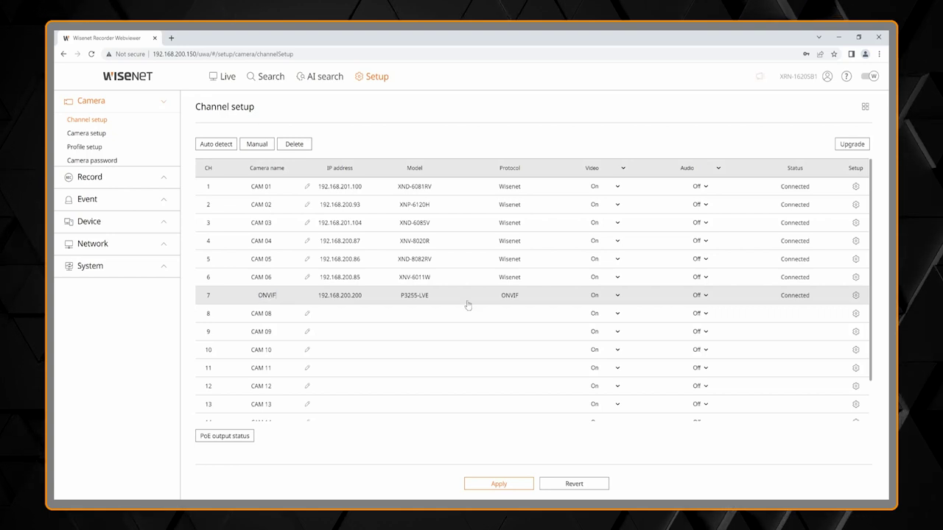
pyautogui.click(700, 296)
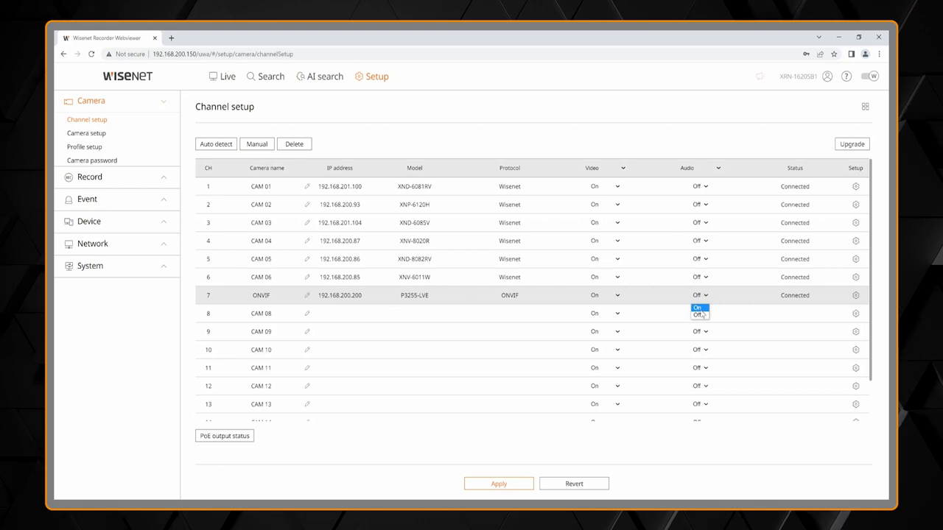
pyautogui.click(697, 308)
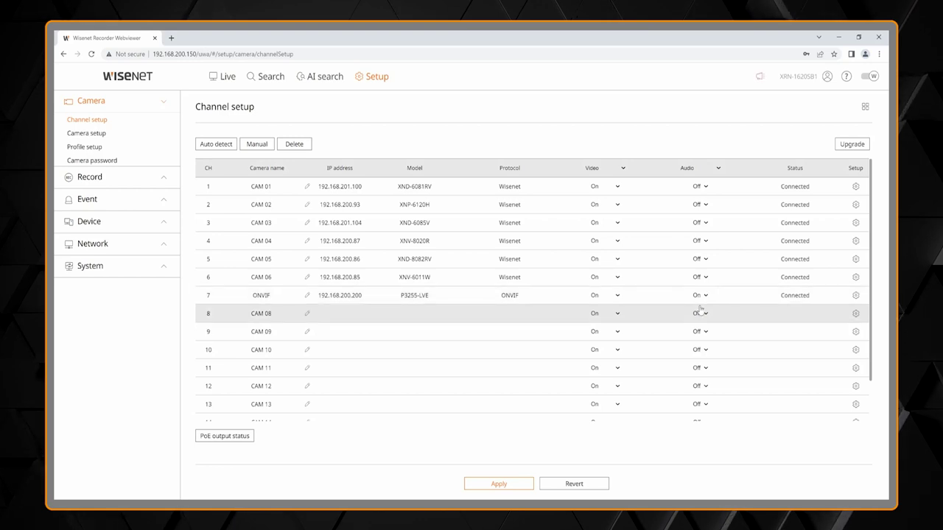
pyautogui.click(528, 484)
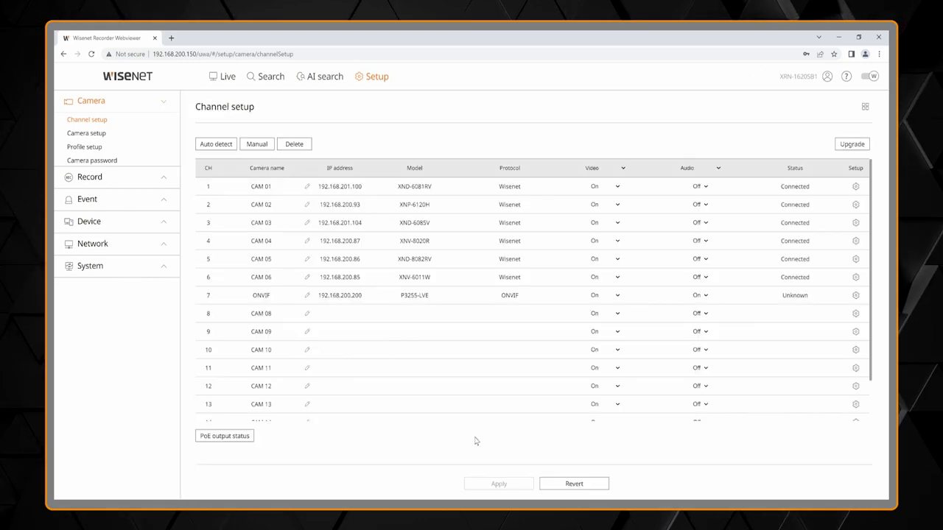
# Step: Fill in a manual ONVIF registration for channel 8 with IP address 192.168.200.201 and the camera password, showing the details, and cancel it
pyautogui.click(251, 144)
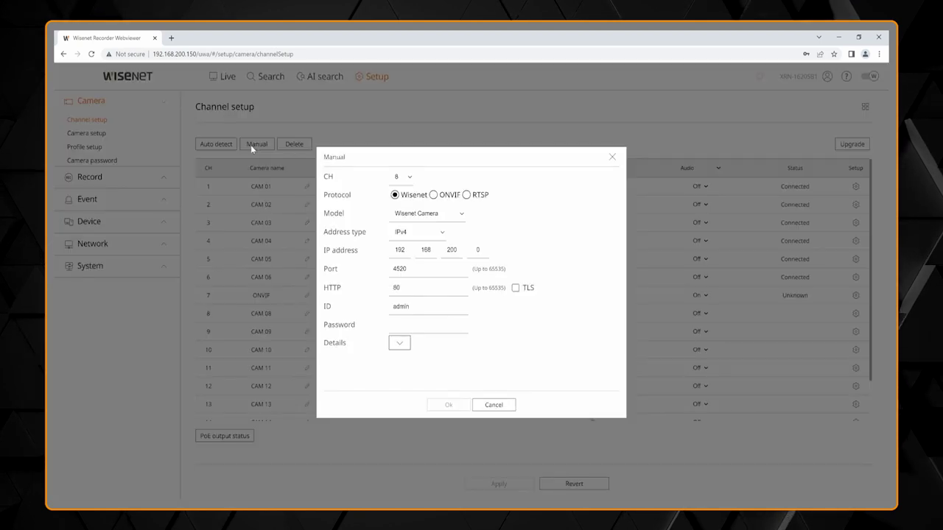
pyautogui.click(438, 196)
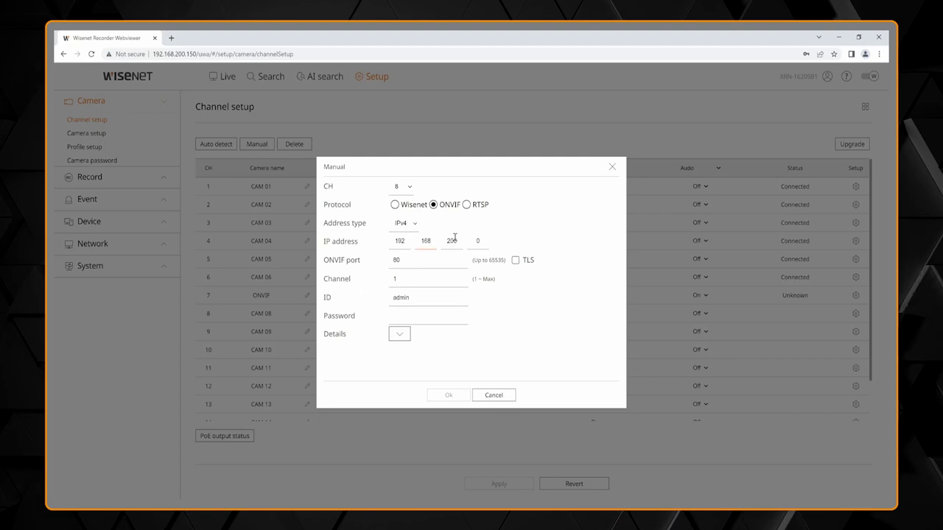
pyautogui.click(480, 246)
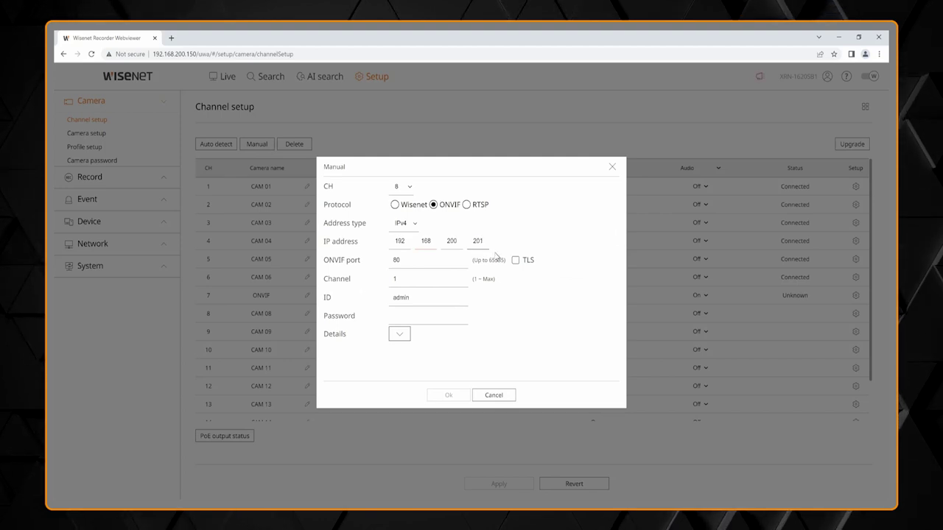
pyautogui.click(406, 338)
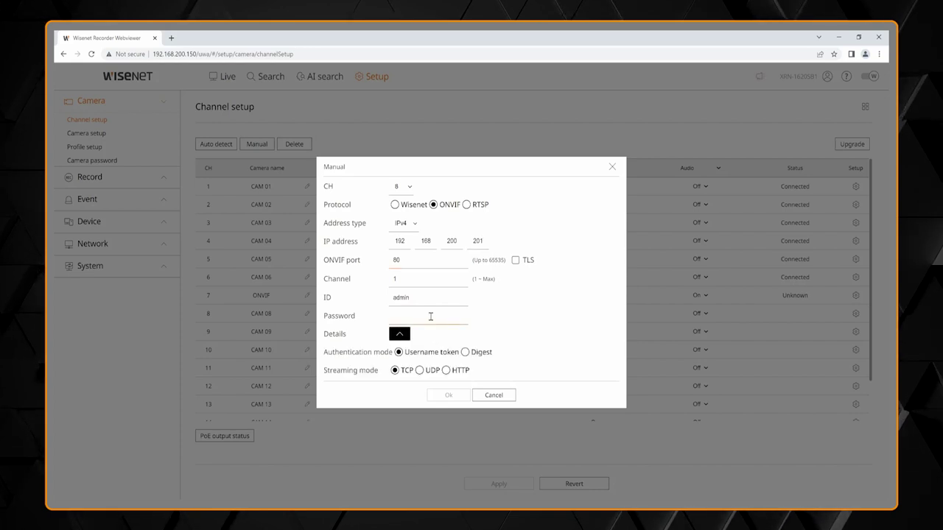
pyautogui.click(430, 316)
pyautogui.write('••••••••')
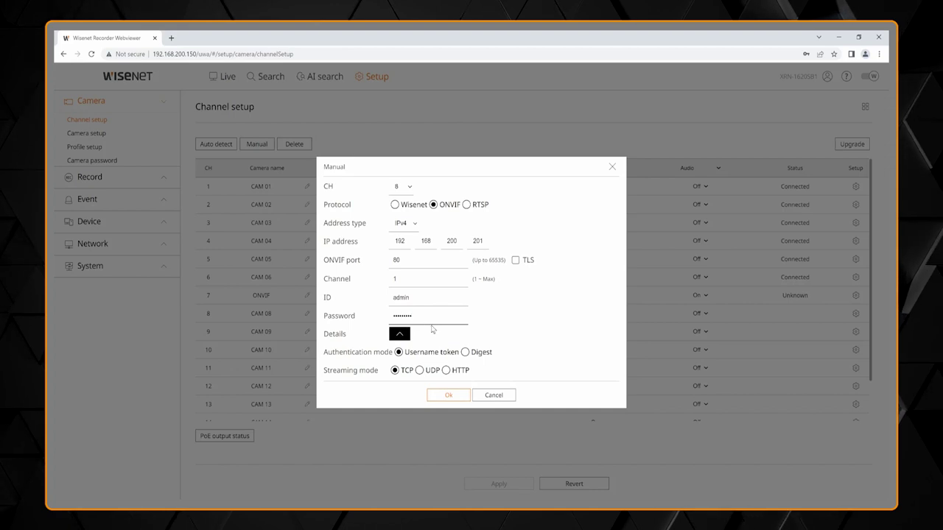
pyautogui.click(490, 395)
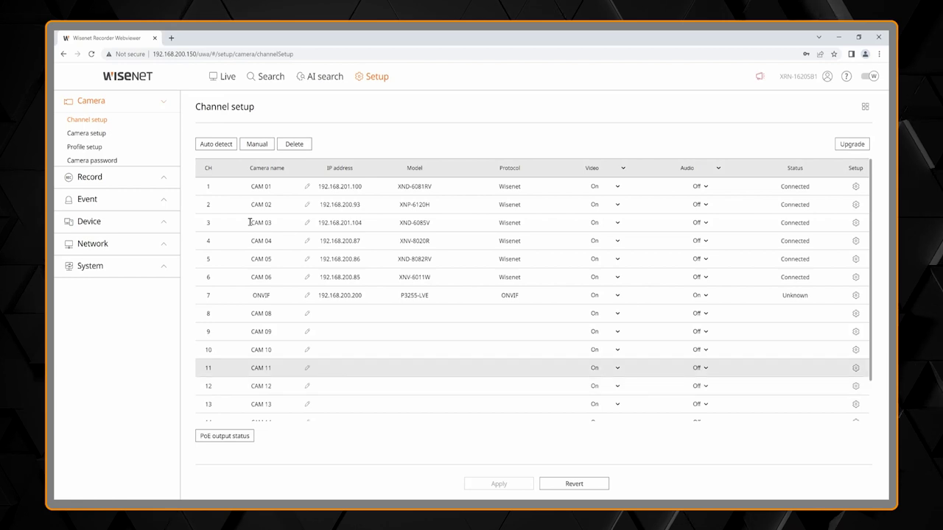
# Step: Examine the ONVIF event mapping of channel 7, including the NVR event options for /VideoSource/MotionAlarm
pyautogui.click(145, 205)
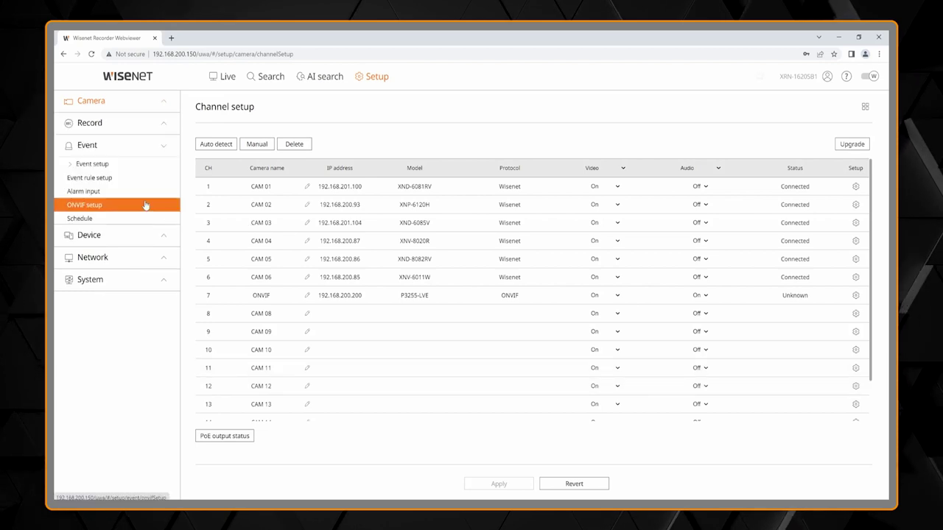
pyautogui.click(145, 205)
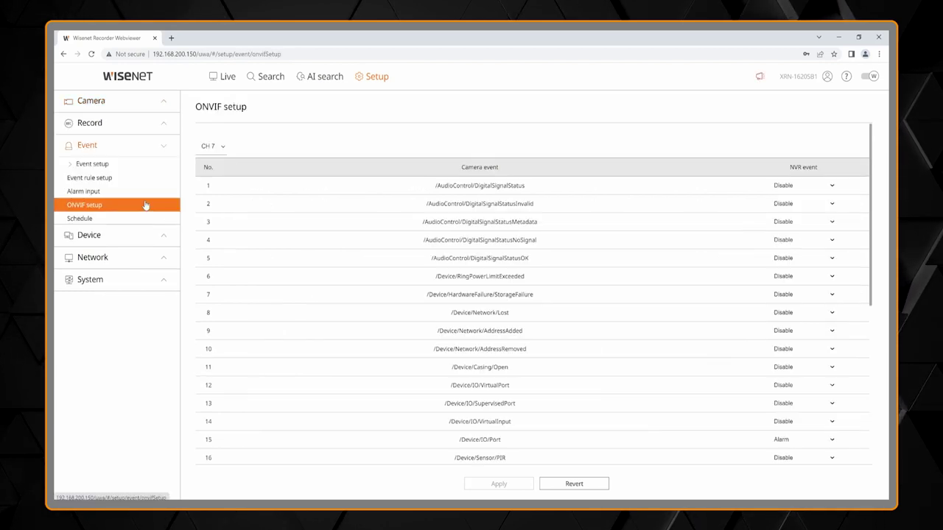
pyautogui.click(224, 147)
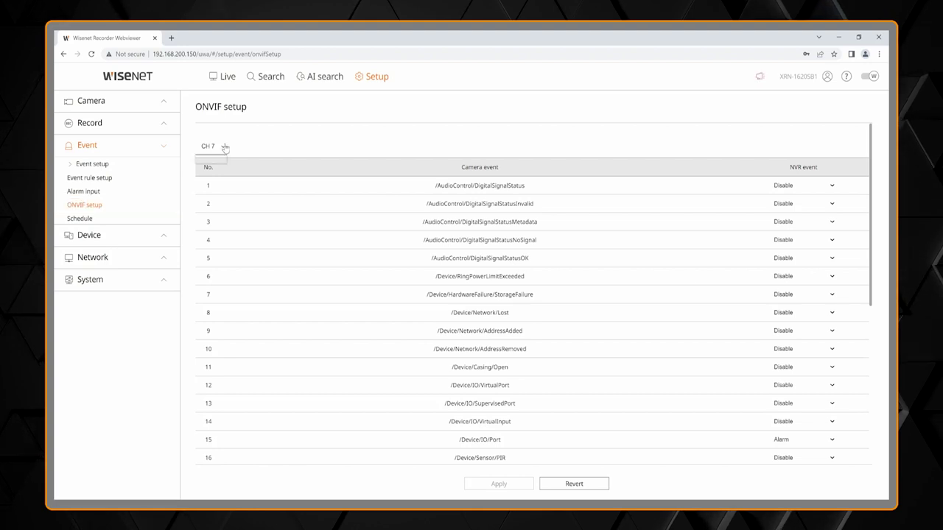
pyautogui.click(347, 147)
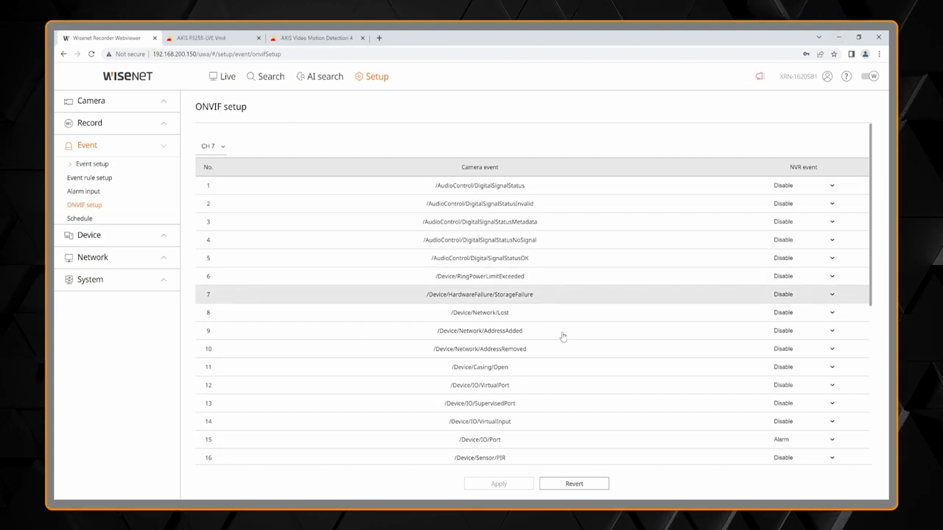
pyautogui.scroll(-1, 565, 338)
pyautogui.scroll(-2, 560, 351)
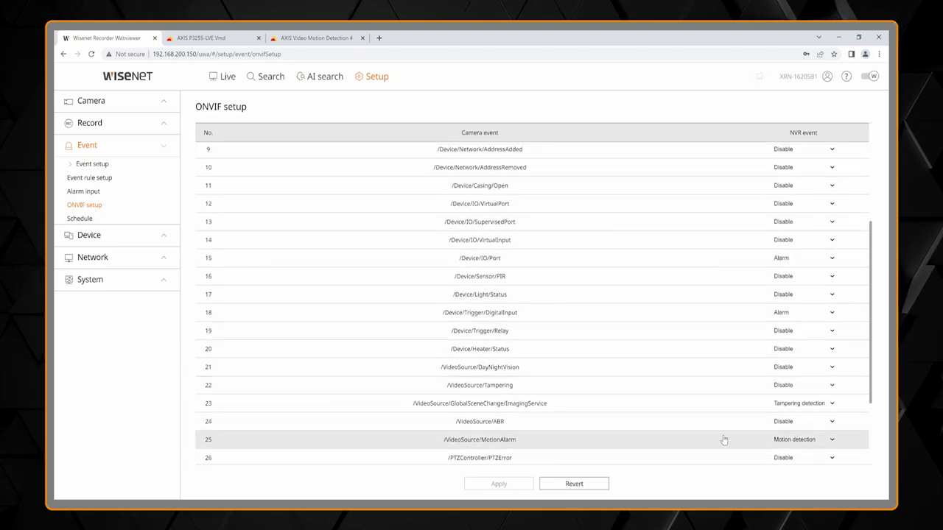
pyautogui.click(796, 445)
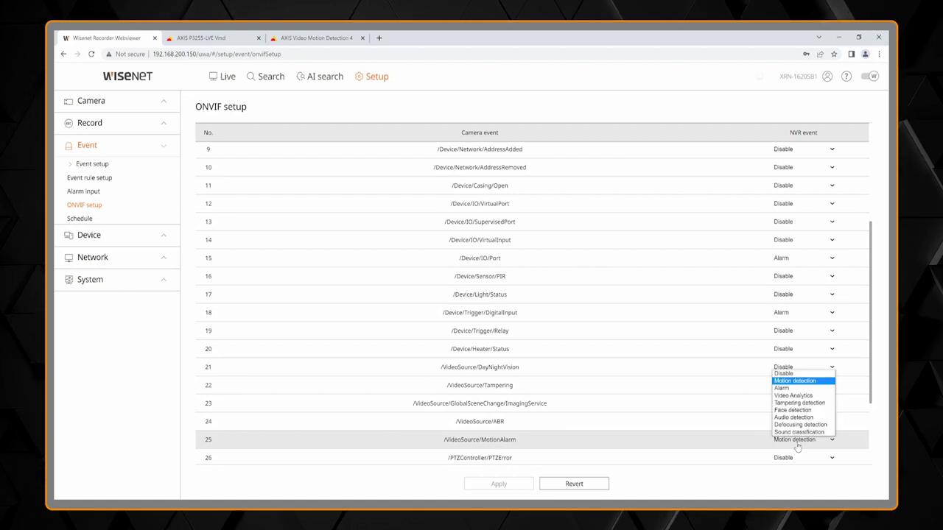
pyautogui.click(797, 447)
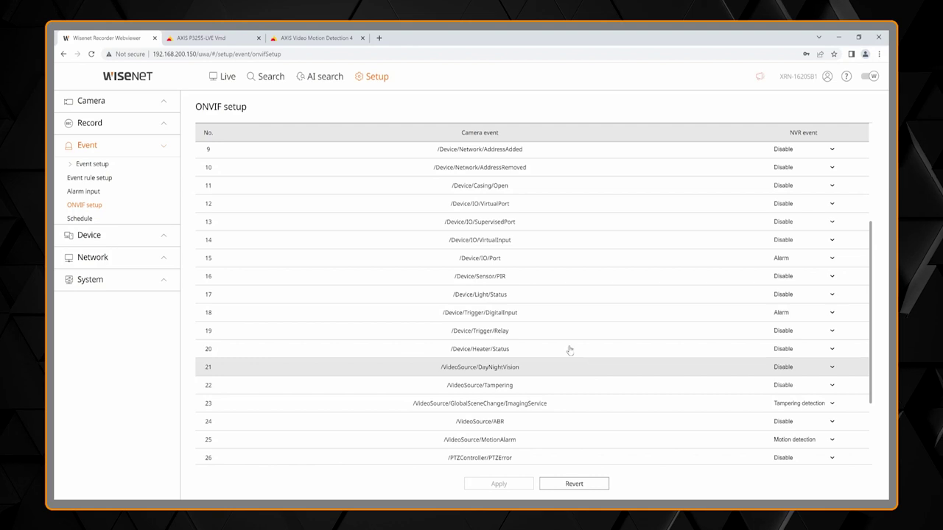
# Step: Show the detection types available under the event setup
pyautogui.click(136, 167)
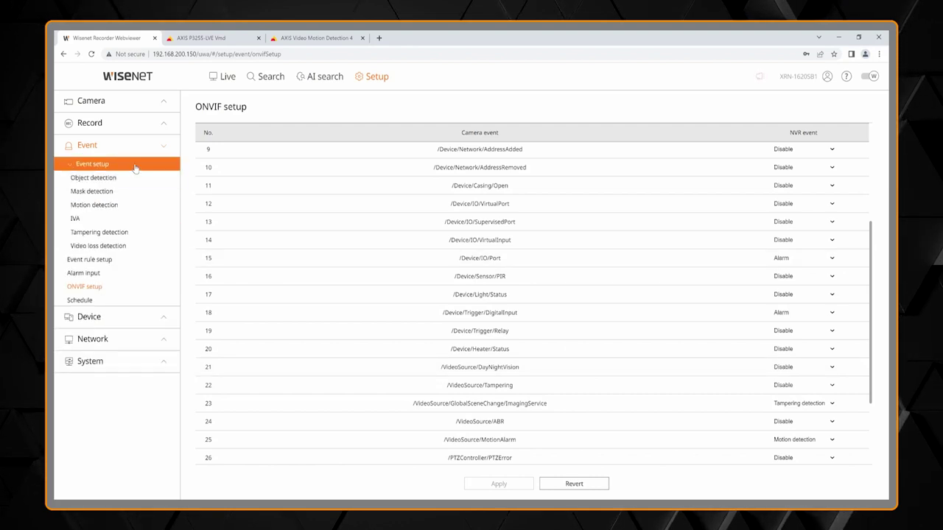
pyautogui.click(132, 179)
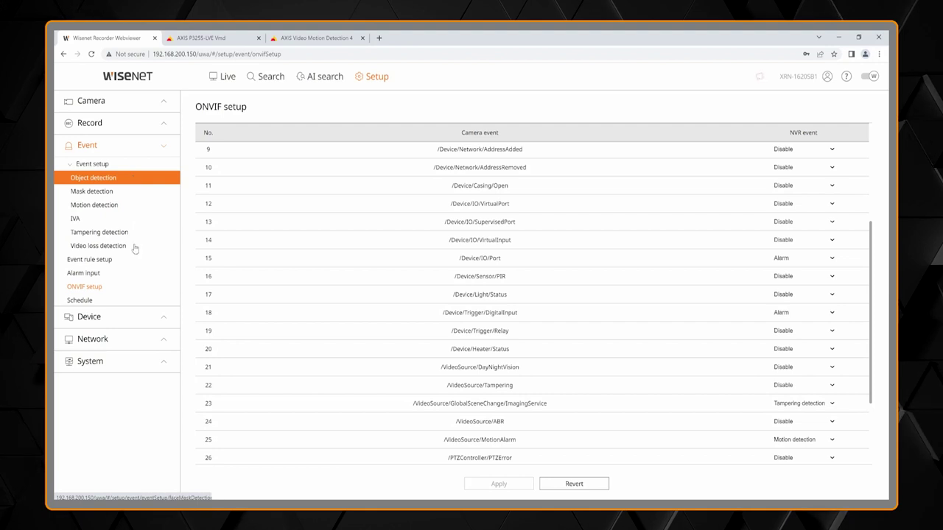
pyautogui.click(130, 288)
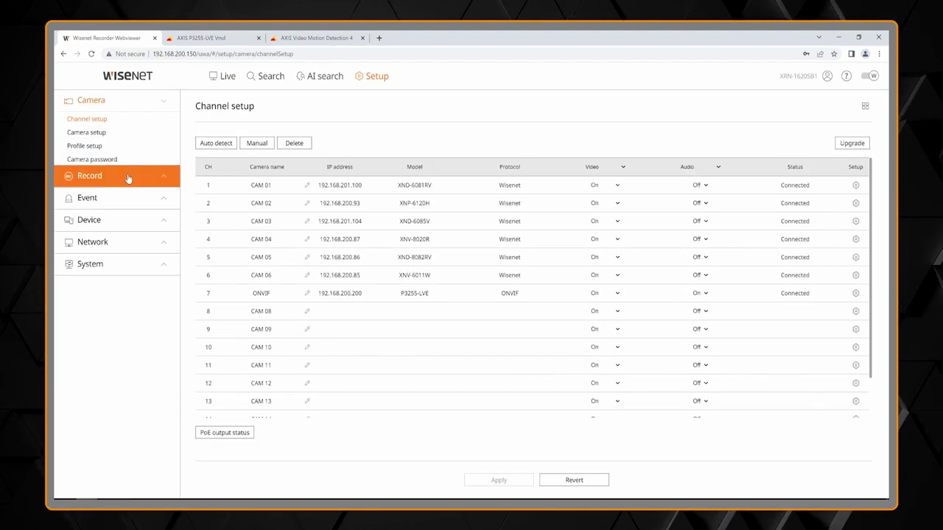
# Step: Display the recording schedule of channel 7
pyautogui.click(127, 178)
pyautogui.click(111, 140)
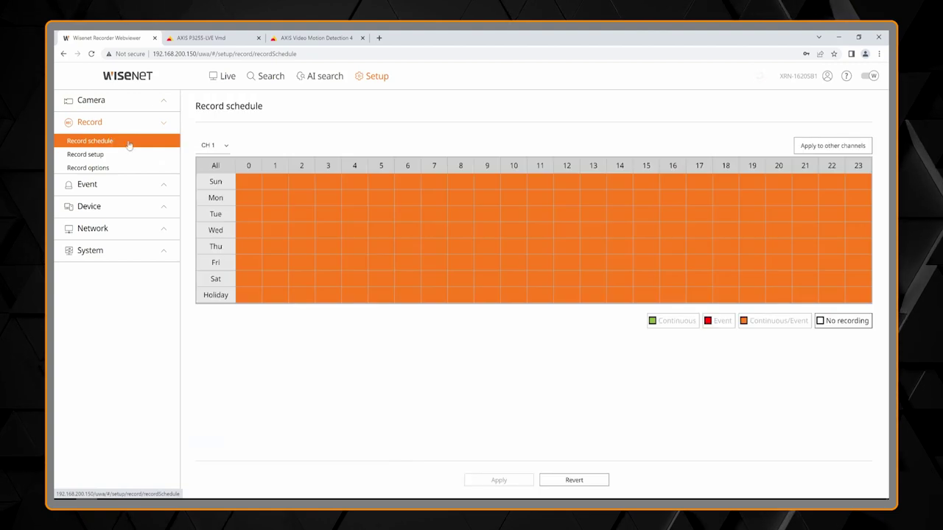
pyautogui.click(212, 145)
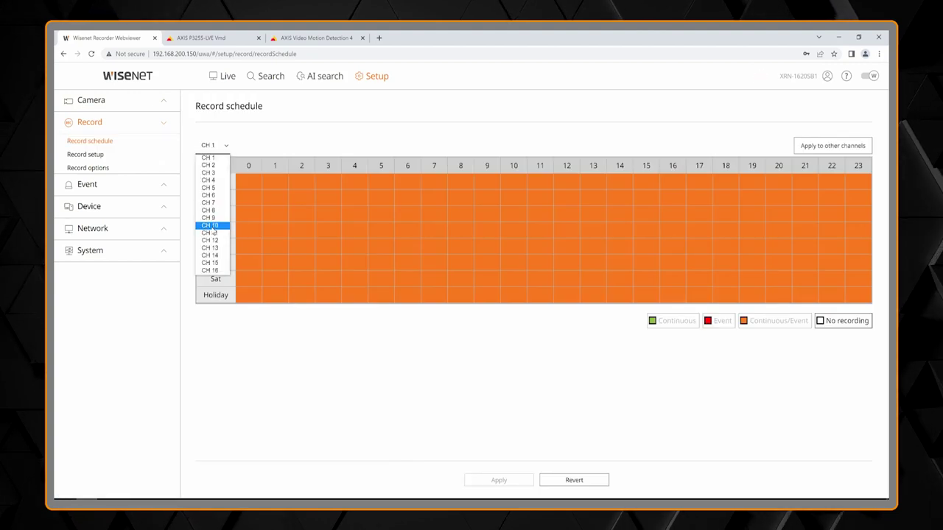
pyautogui.click(209, 203)
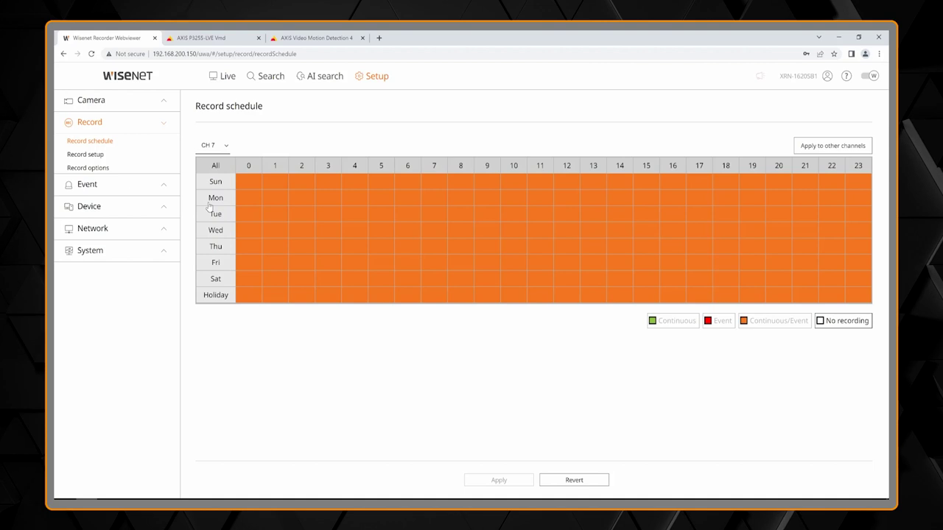
# Step: Turn on audio recording for the ONVIF camera on channel 7 in the record setup and apply it
pyautogui.click(139, 162)
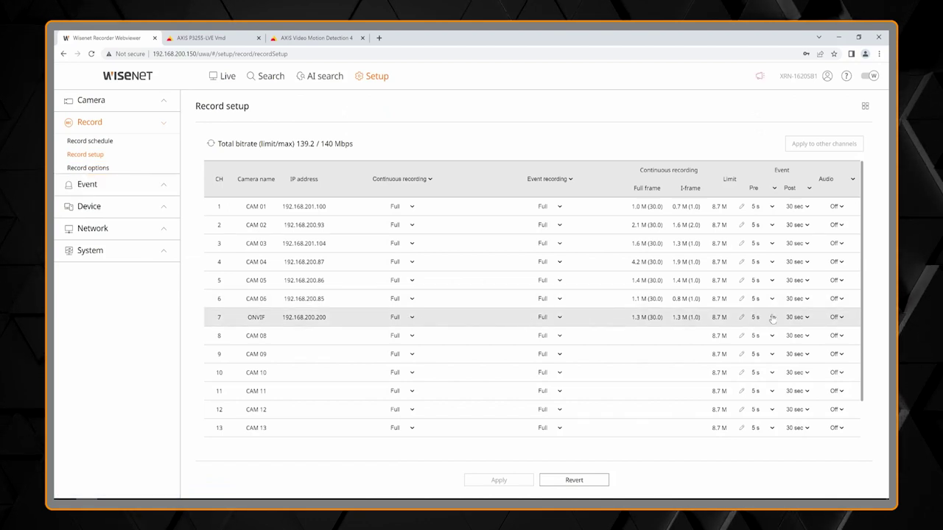
pyautogui.click(836, 320)
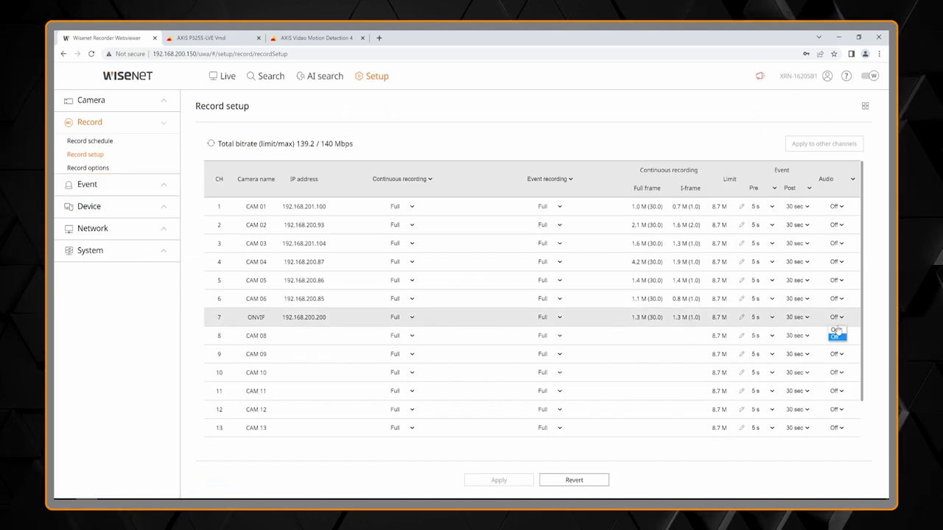
pyautogui.click(835, 329)
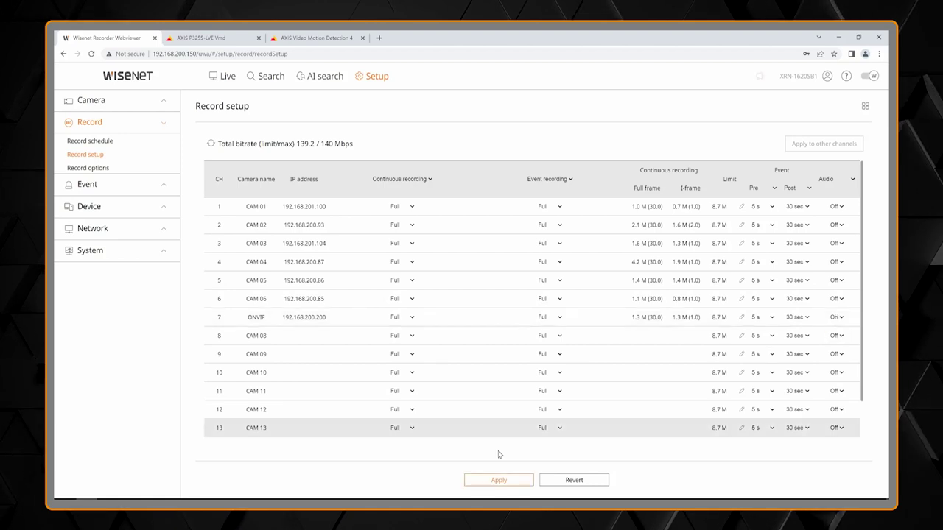
pyautogui.click(499, 479)
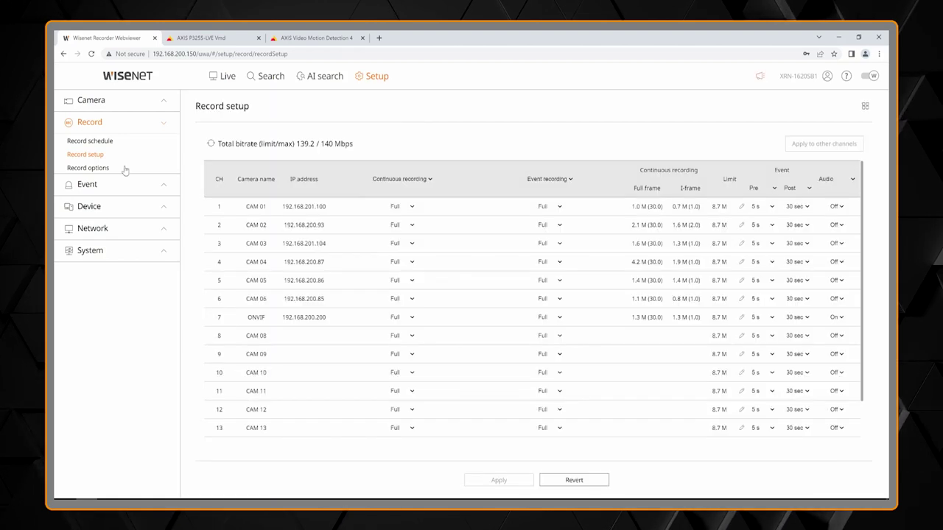
# Step: Show the record options, including dual recording, overwrite and retention period
pyautogui.click(124, 170)
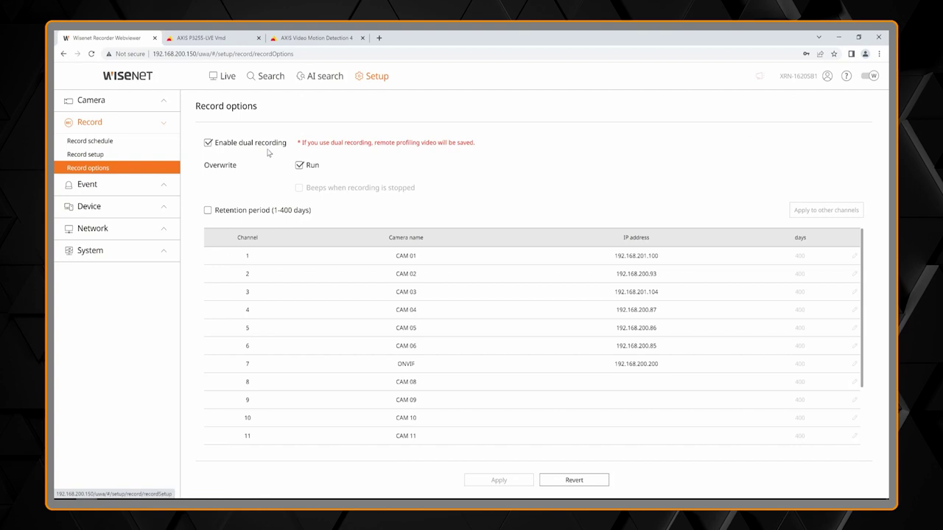
# Step: Turn on the Motion event rule, review its motion detection trigger channels and apply the rule
pyautogui.click(117, 184)
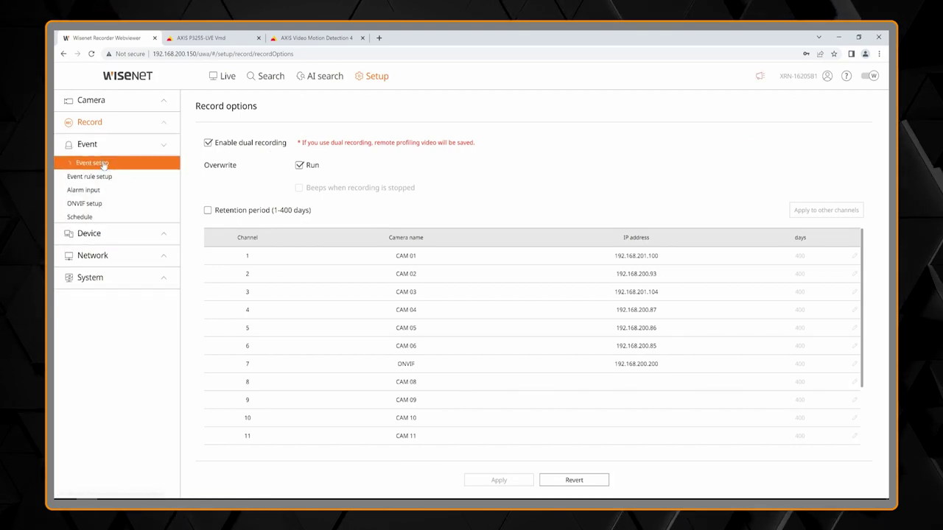
pyautogui.click(103, 163)
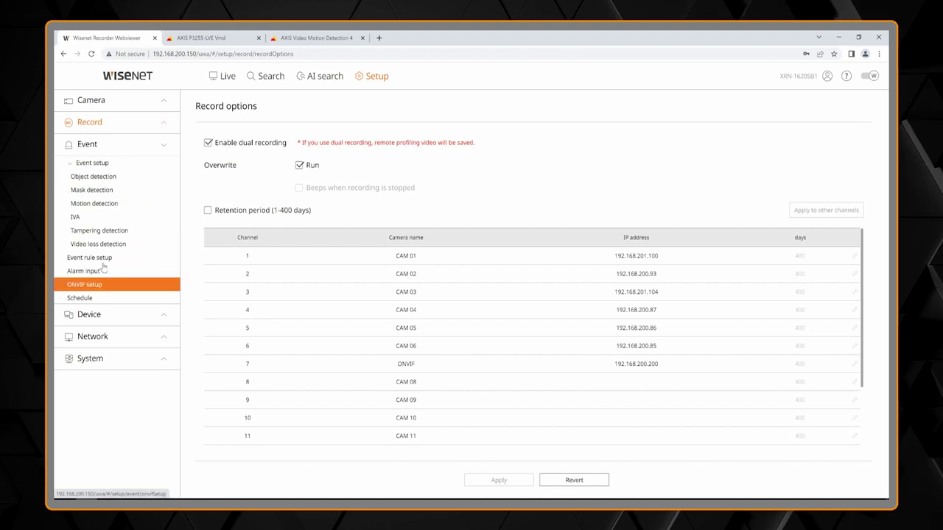
pyautogui.click(92, 257)
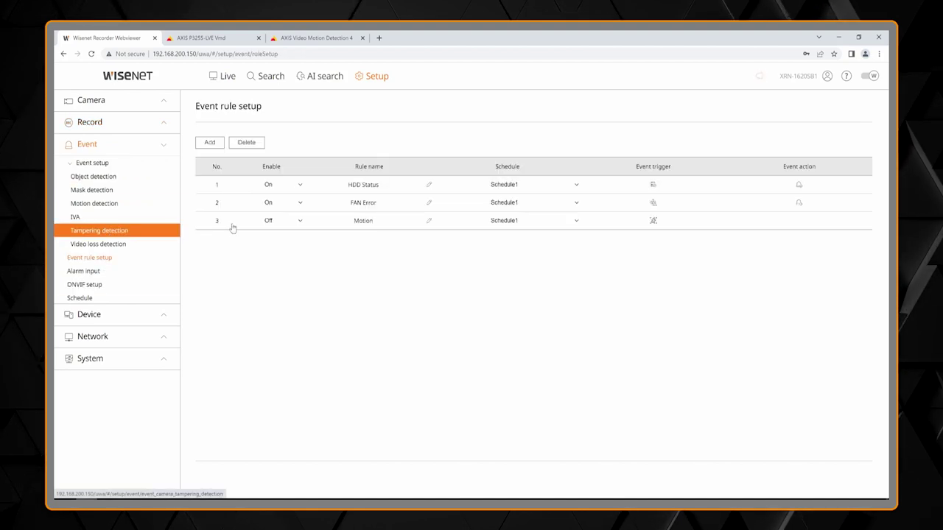
pyautogui.click(268, 221)
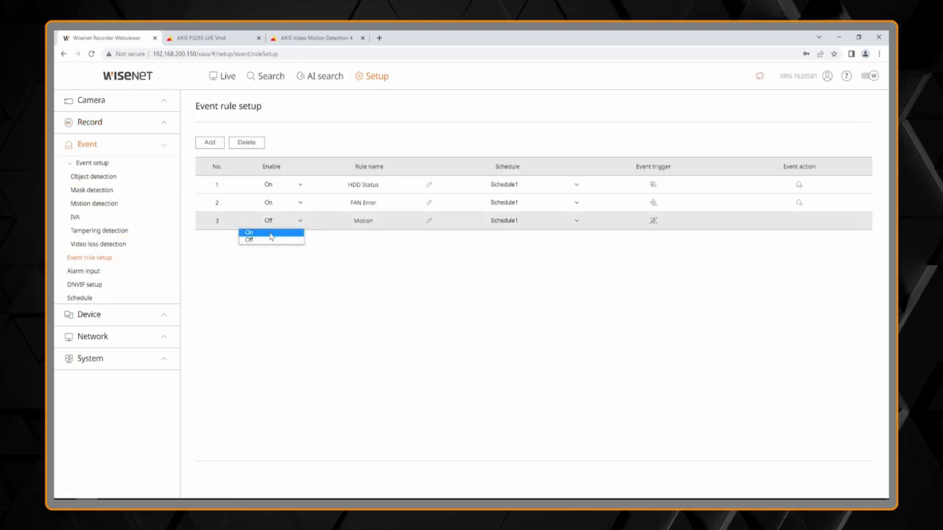
pyautogui.click(270, 234)
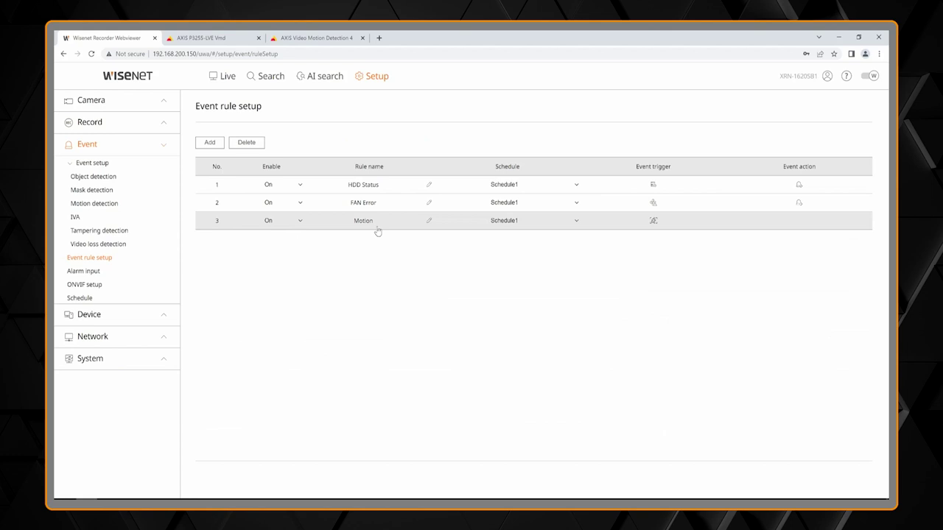
pyautogui.click(653, 223)
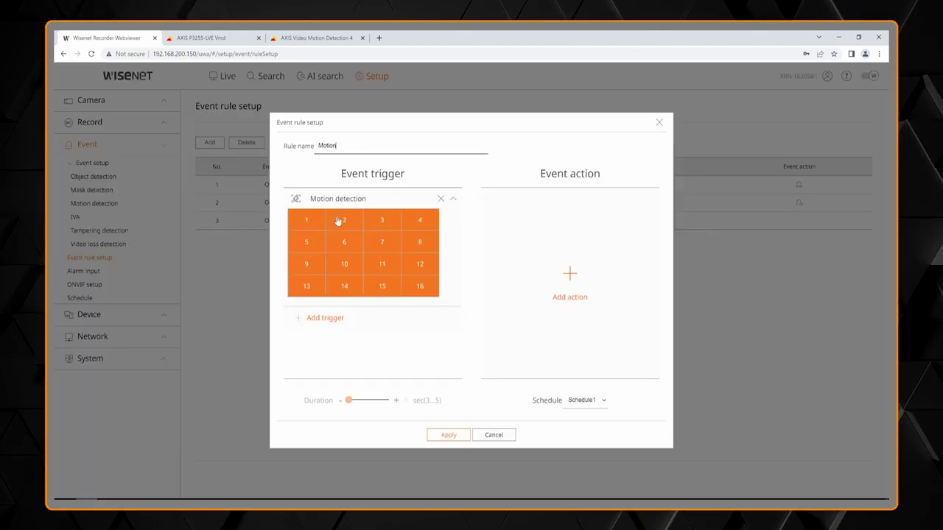
pyautogui.click(447, 437)
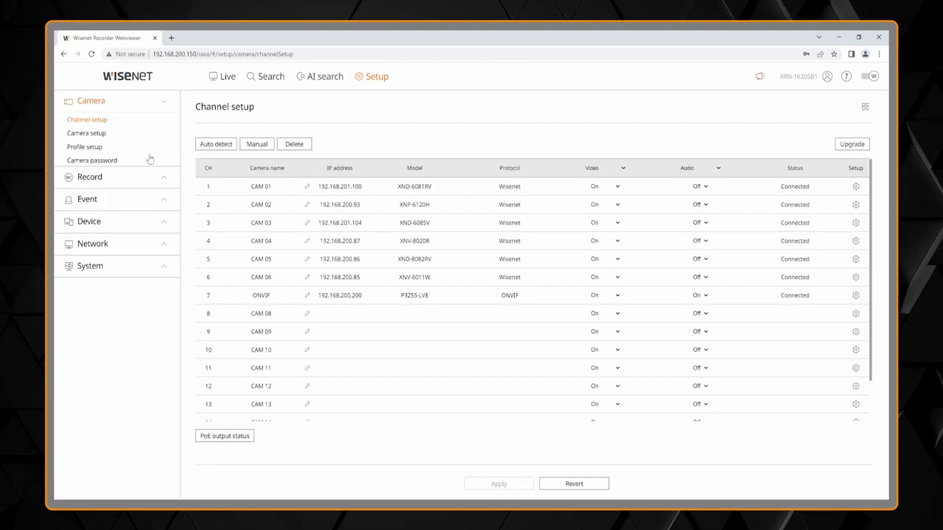
# Step: Examine the profile setup of channel 7, including its record profile choices and its Live Replacement options
pyautogui.click(105, 147)
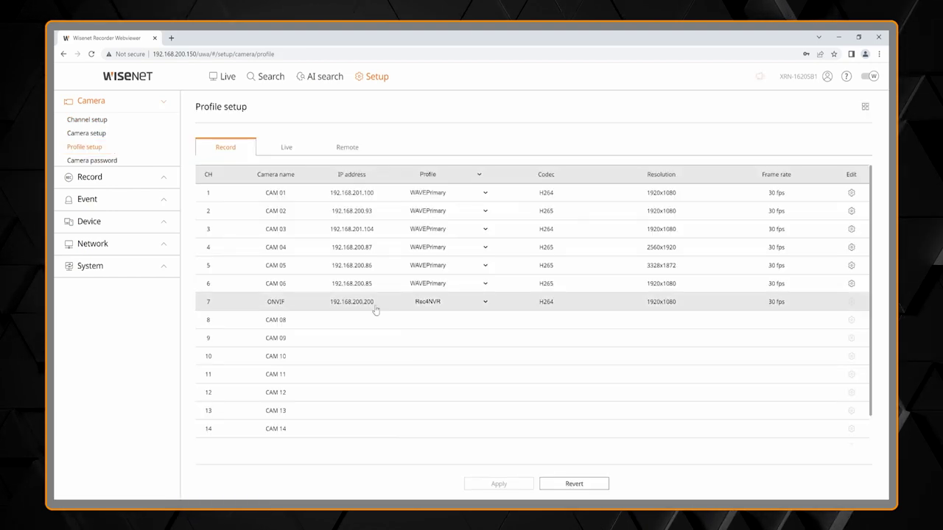
pyautogui.click(429, 303)
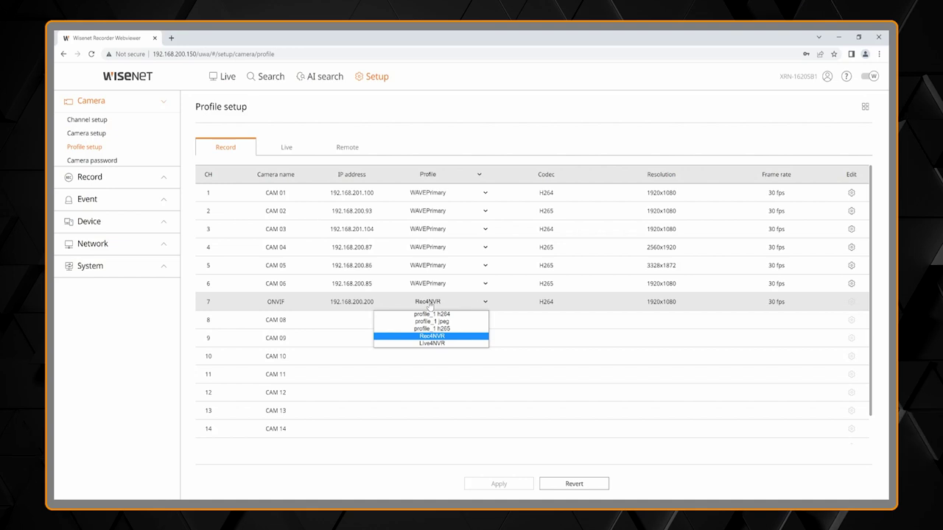
pyautogui.click(310, 180)
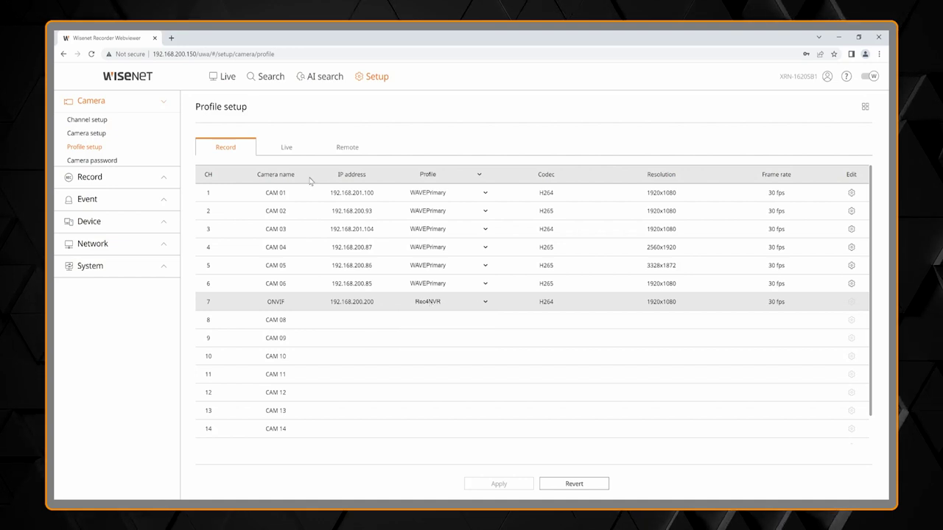
pyautogui.click(287, 148)
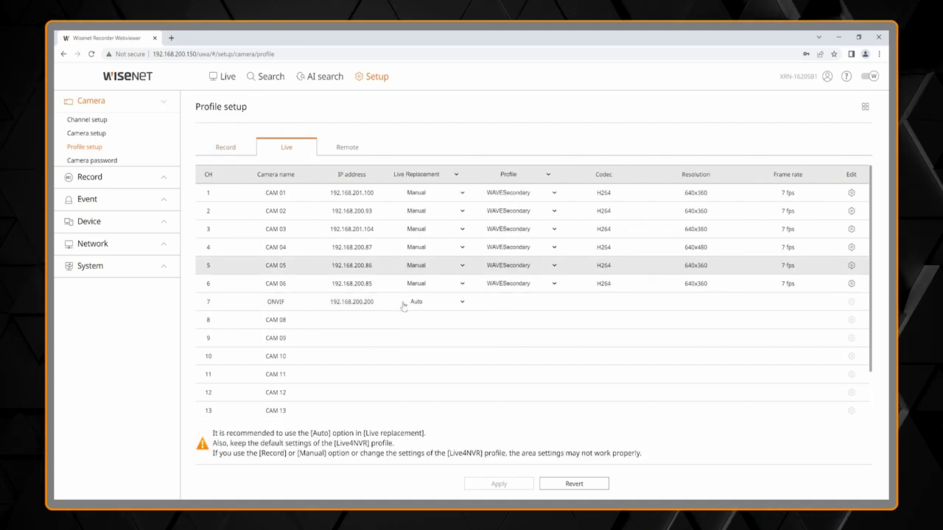
pyautogui.click(411, 302)
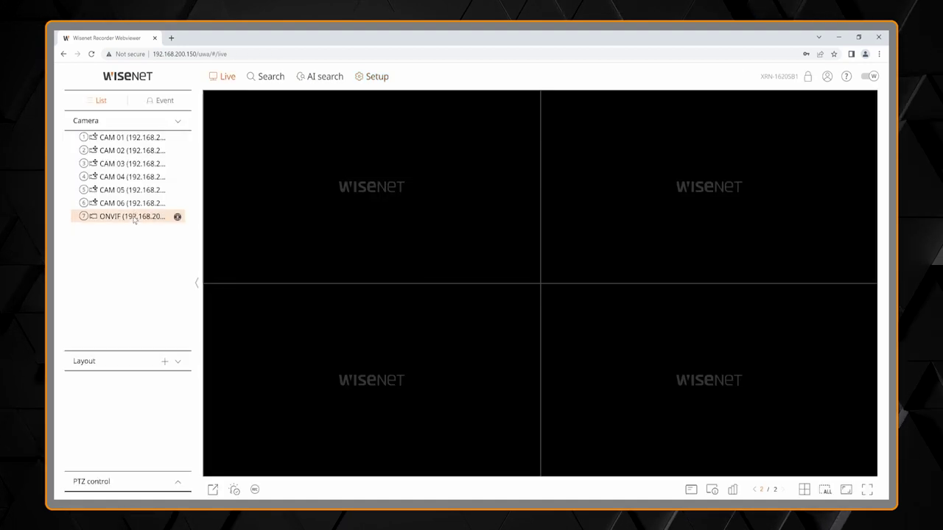
# Step: Display the ONVIF camera of channel 7 in the live view and enlarge its video to a single-camera view
pyautogui.doubleClick(134, 218)
pyautogui.moveTo(319, 208)
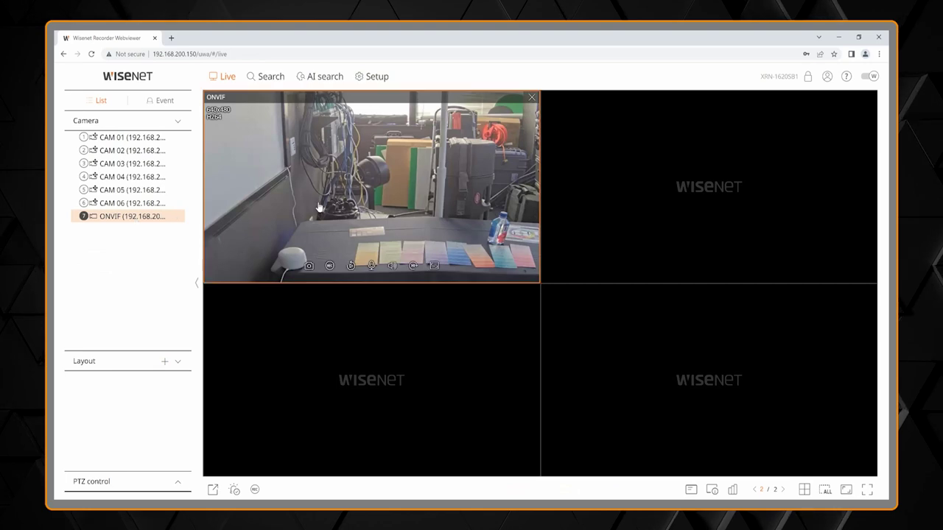
pyautogui.doubleClick(319, 209)
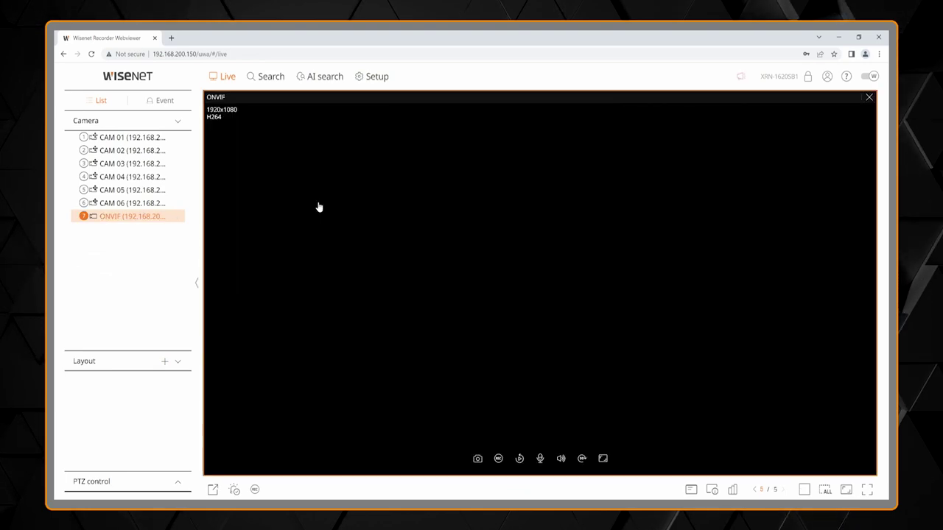